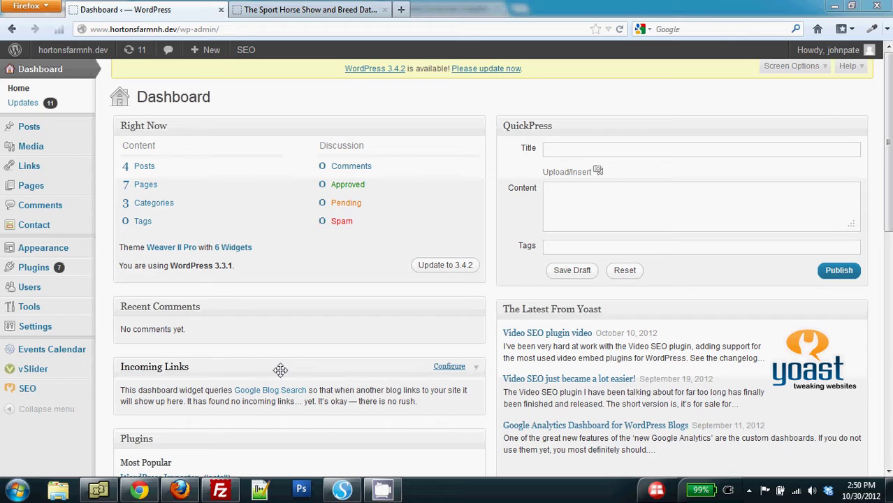
Open the Good Vision post for editing from the list of all posts
mouse_move(59, 130)
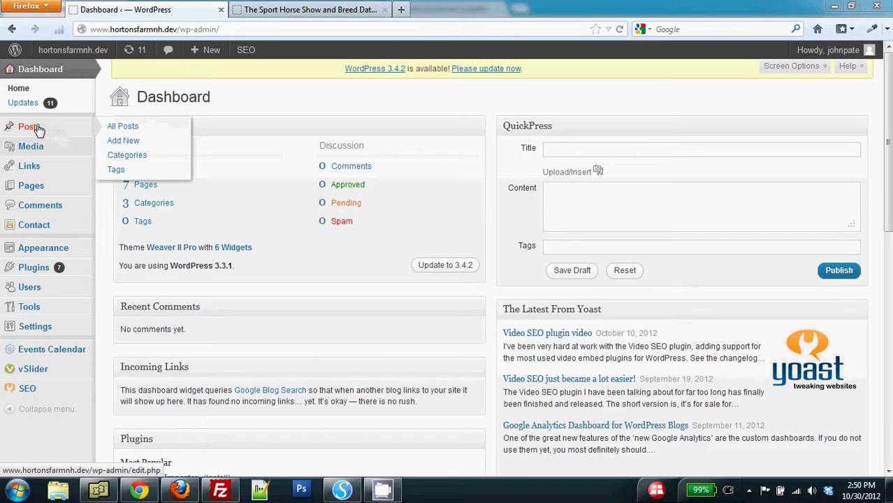
left_click(124, 129)
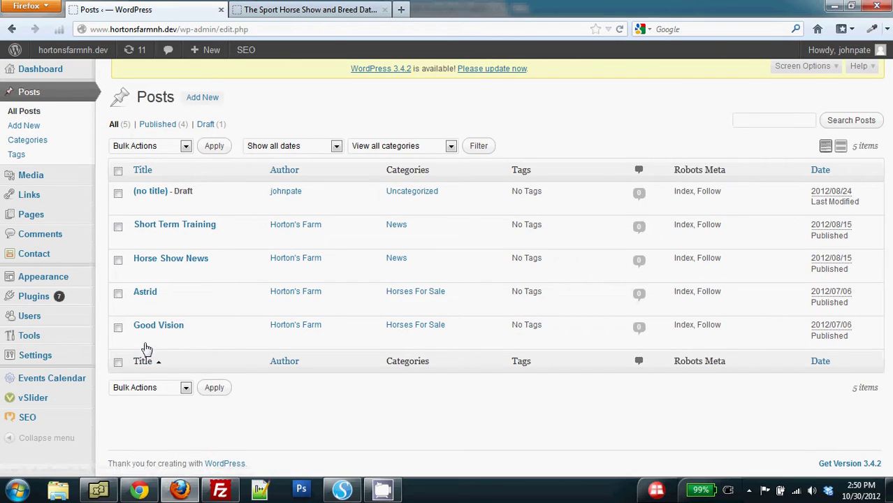
left_click(141, 341)
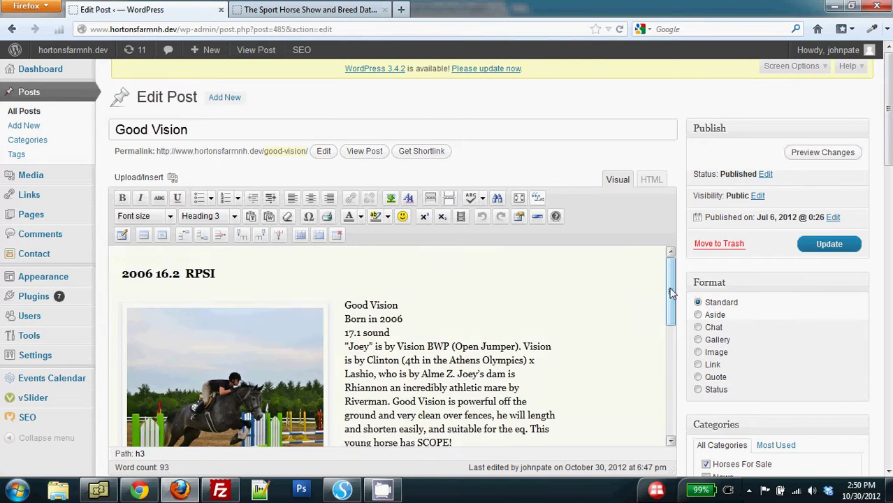
After the contact line, add 'Pedigree of the horse:' followed by an empty paragraph
left_click_drag(670, 294, 673, 425)
left_click(338, 392)
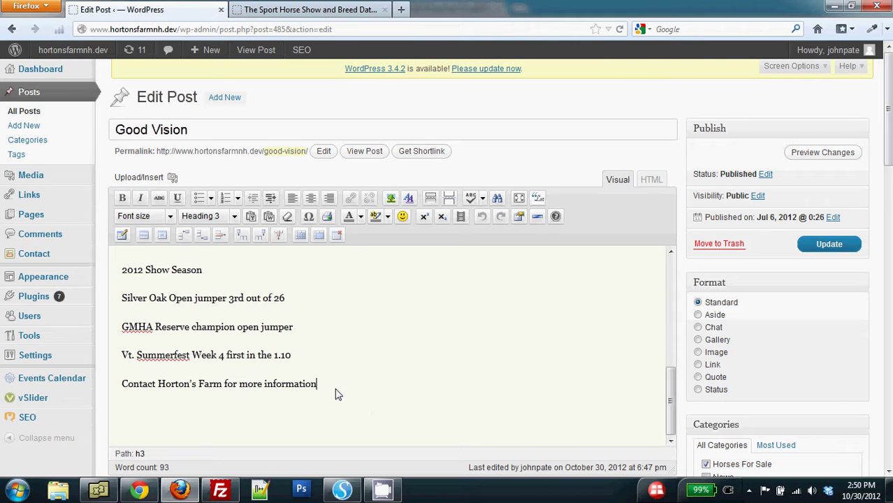
key("Return")
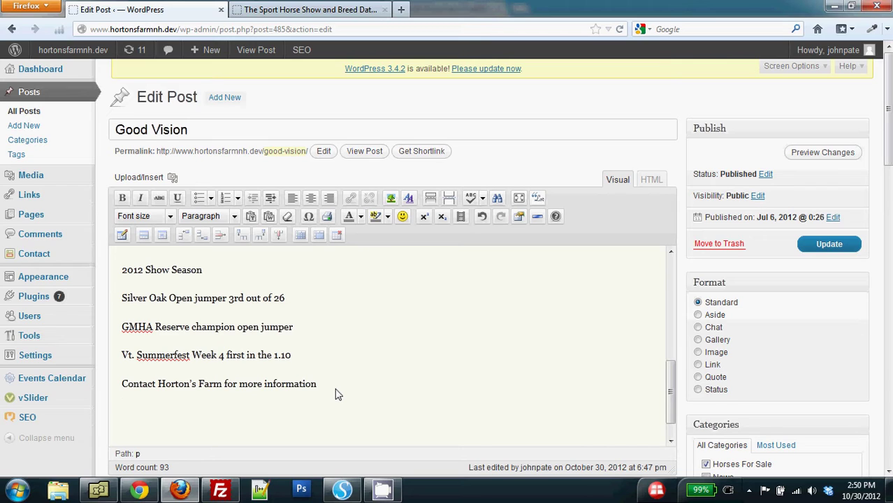
type("Pedigree of the hor")
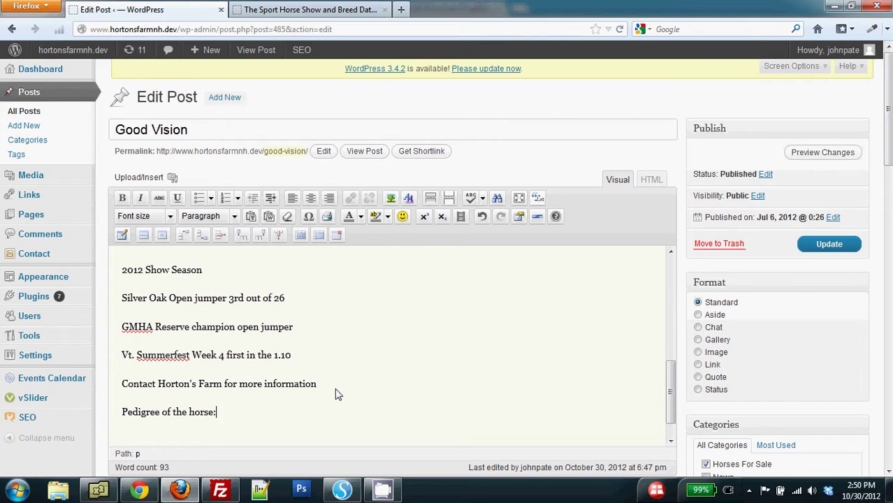
type("se:")
key("Return")
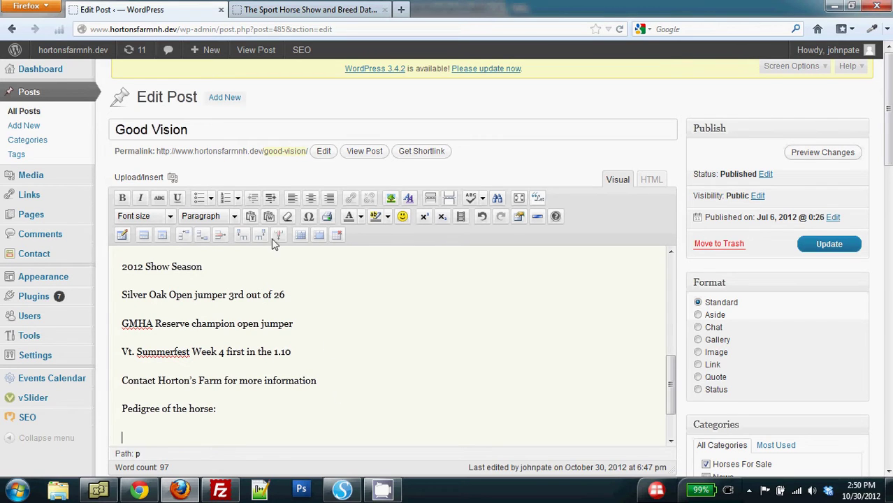
Insert the full-size passport image (100 × 93) from the Media Library below the pedigree line
left_click(174, 180)
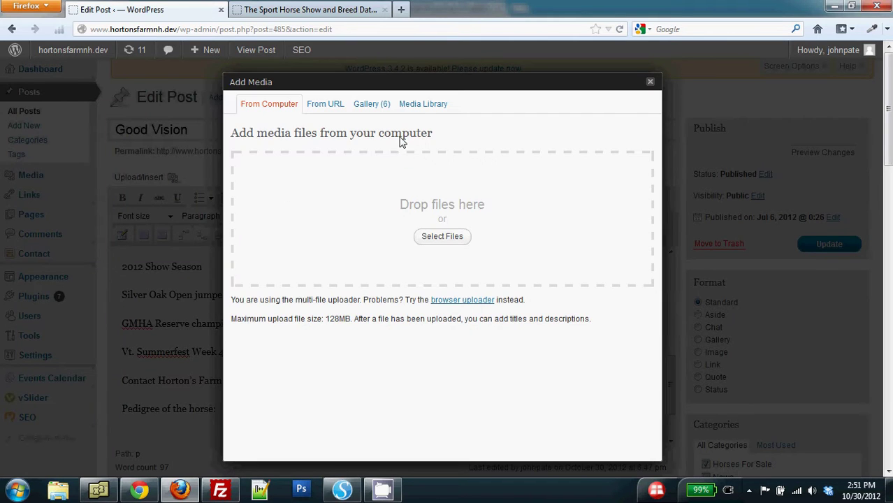
left_click(421, 109)
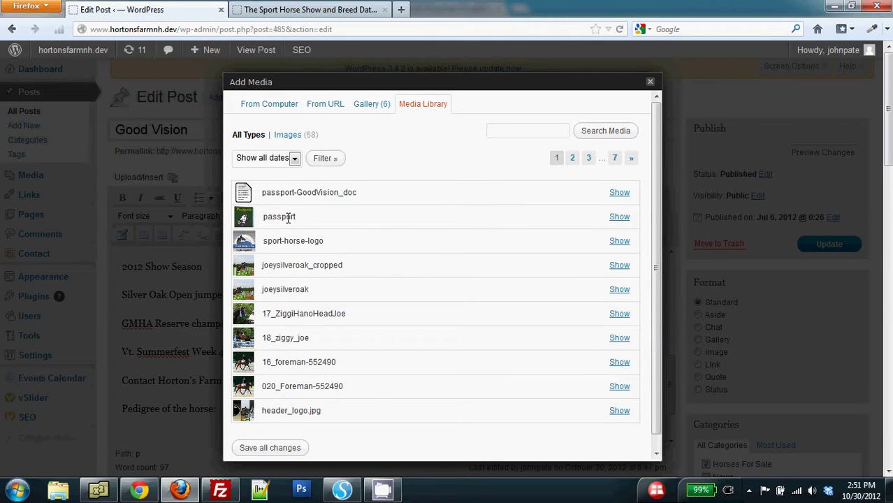
left_click(620, 219)
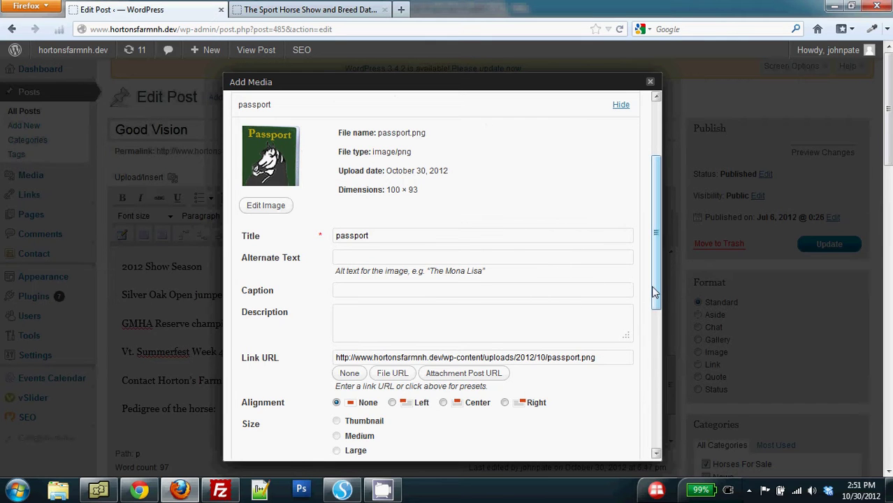
left_click_drag(655, 288, 654, 353)
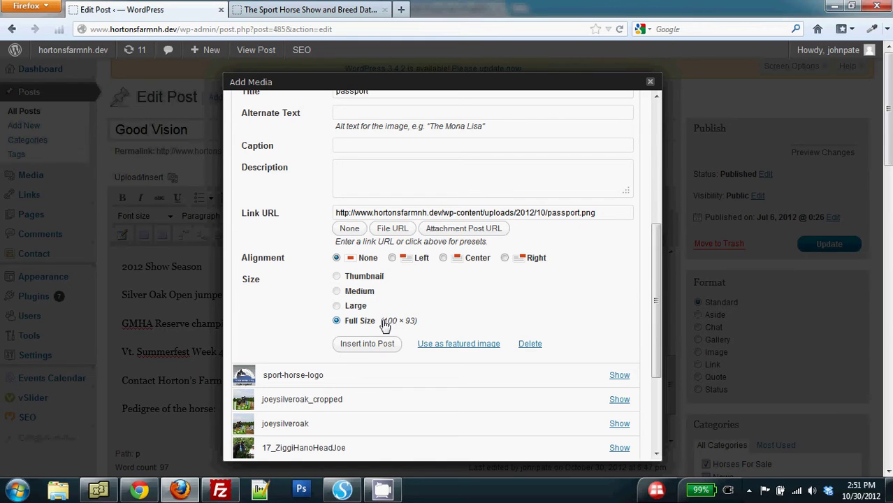
left_click(383, 346)
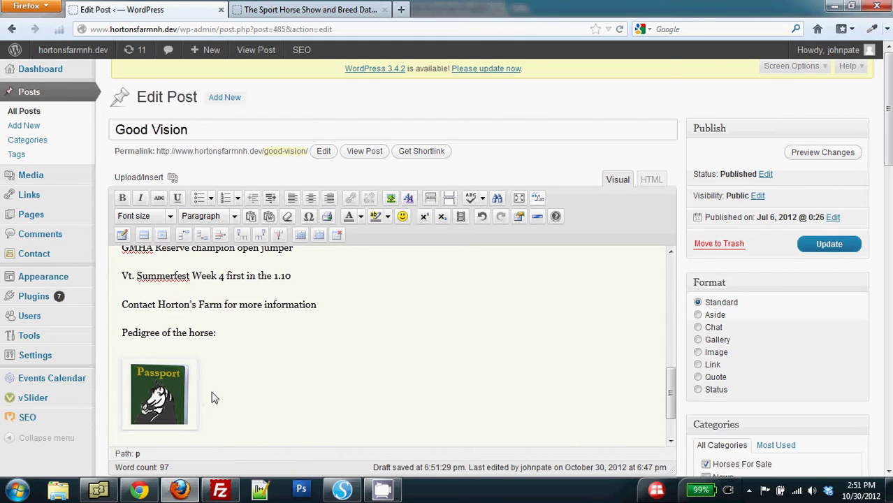
Insert the full-size sport-horse-logo image from the Media Library beside the passport image
left_click(173, 180)
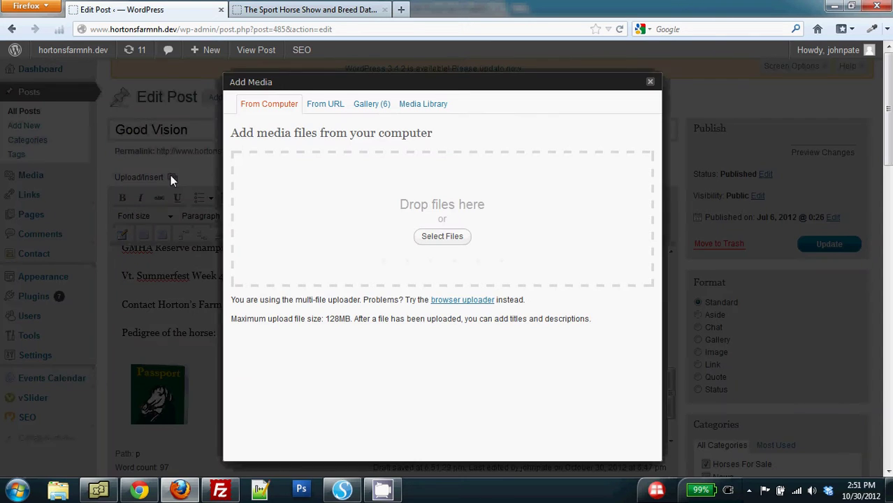
left_click(421, 107)
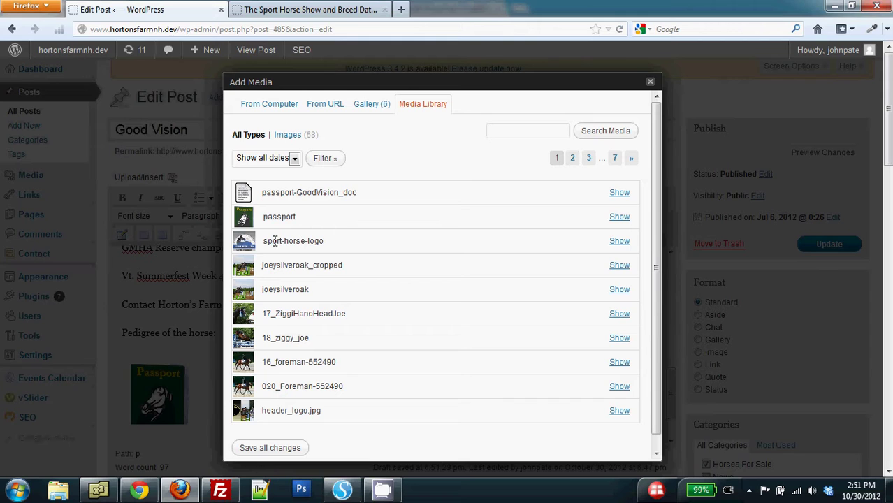
left_click(619, 240)
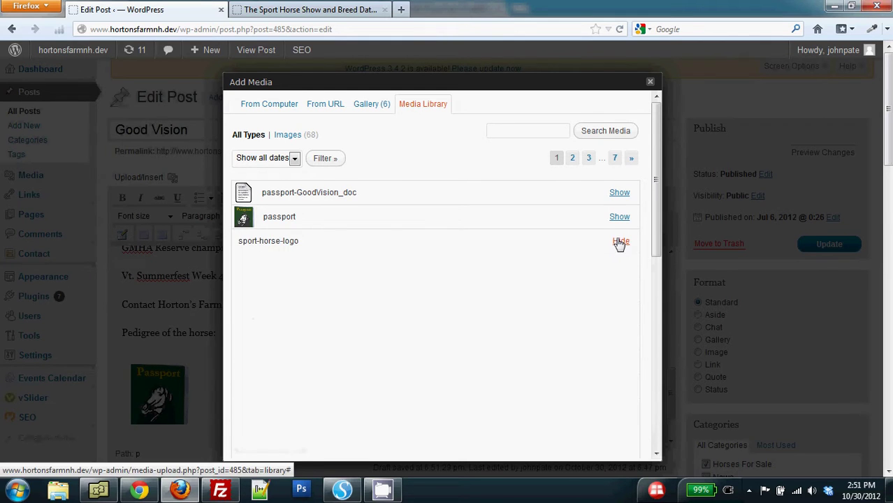
scroll(562, 260, "down", 4)
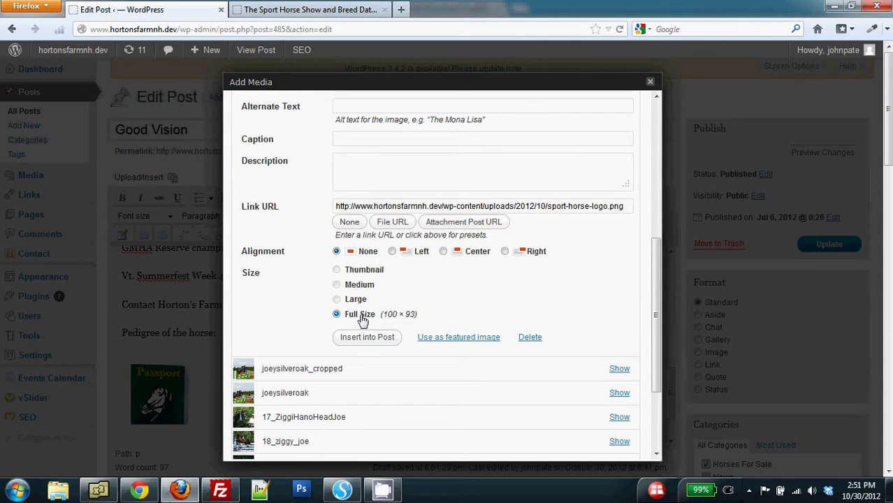
left_click(367, 338)
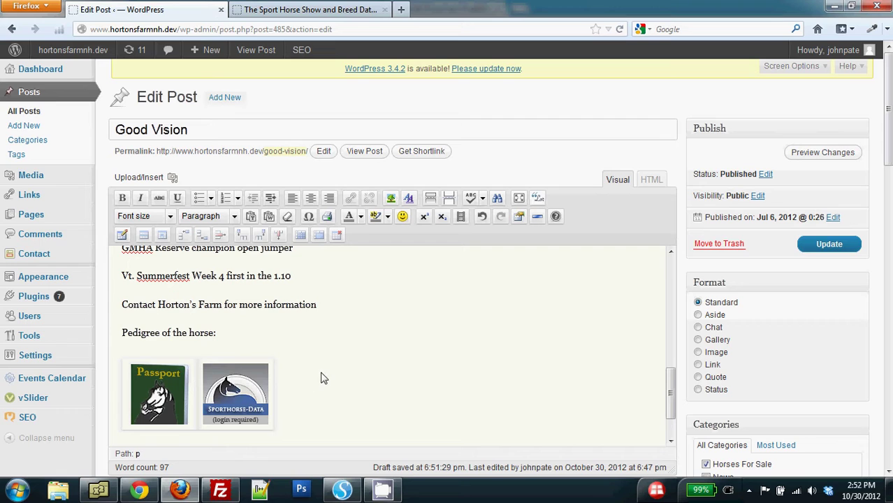
scroll(321, 378, "down", 1)
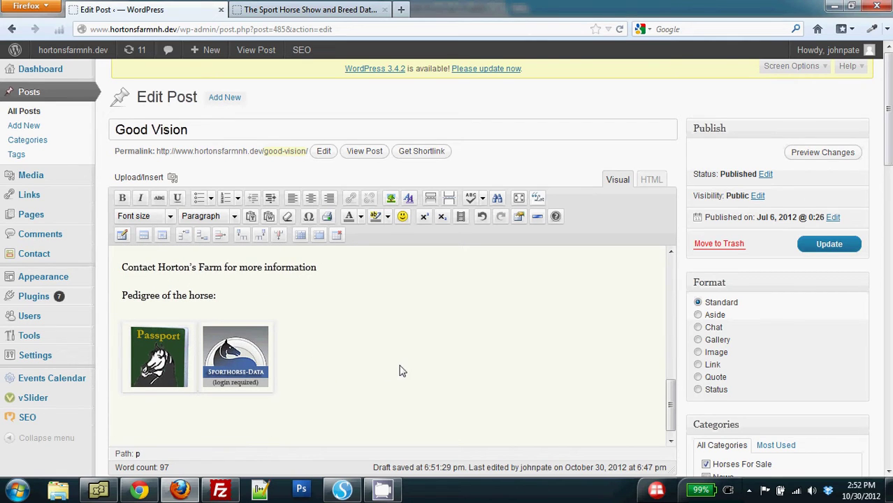
scroll(400, 371, "up", 1)
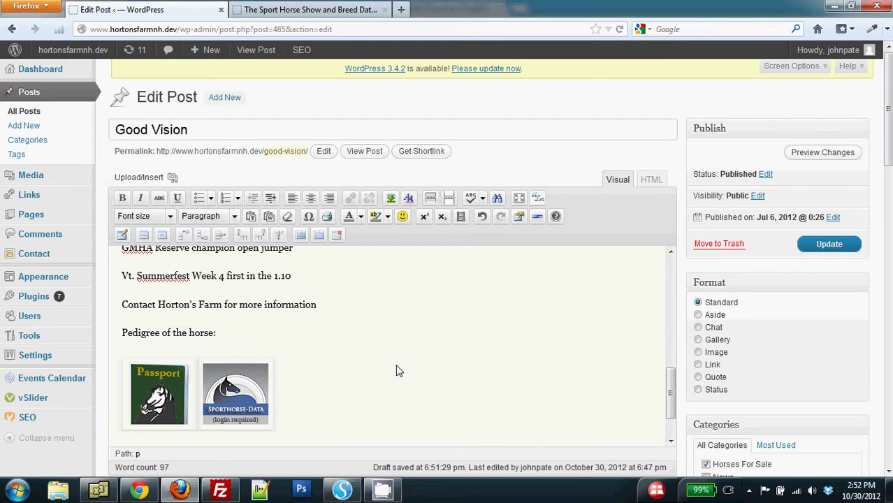
scroll(398, 371, "down", 1)
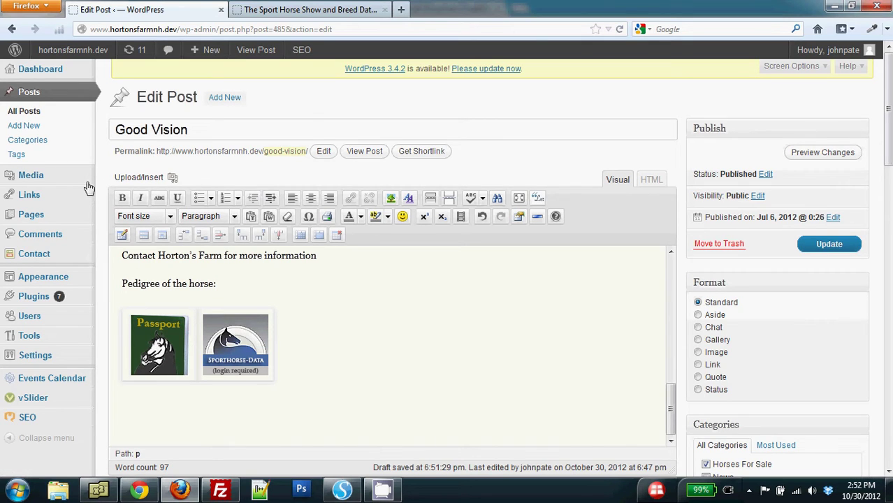
mouse_move(29, 175)
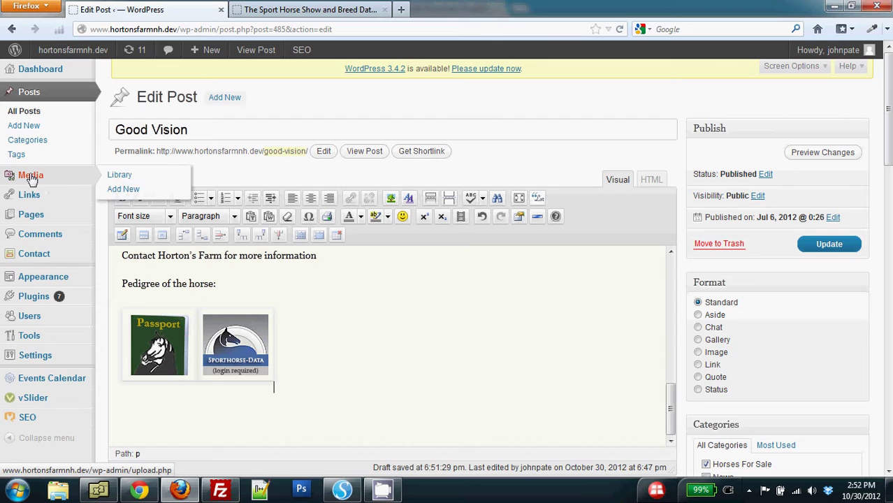
Open the Media Library in a new browser tab
right_click(123, 180)
left_click(159, 186)
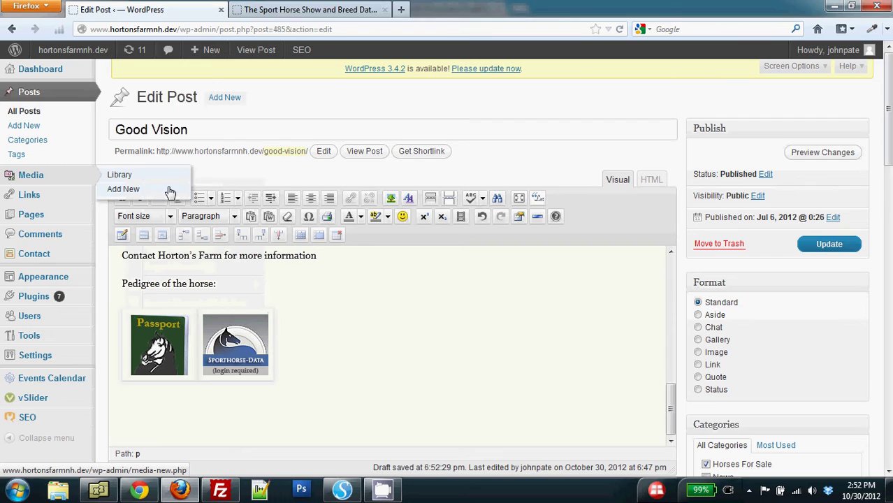
left_click(297, 10)
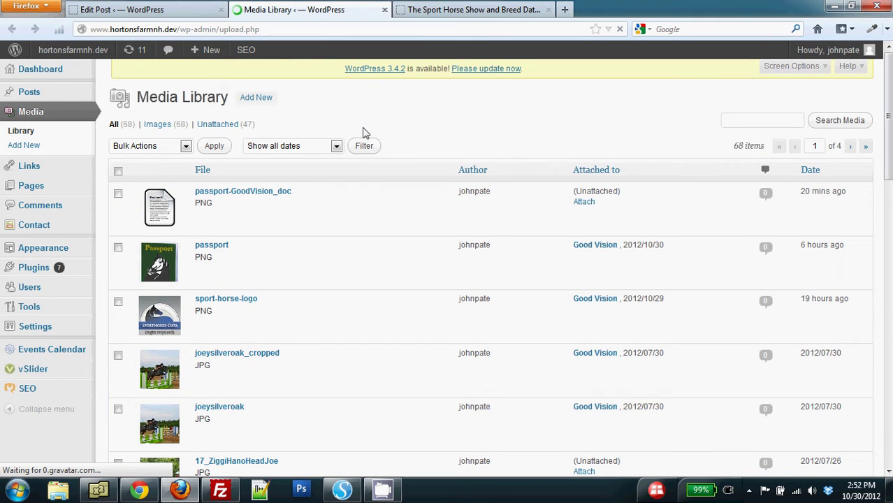
Open passport-GoodVision_doc.png's Edit Media page and select its file URL
mouse_move(280, 193)
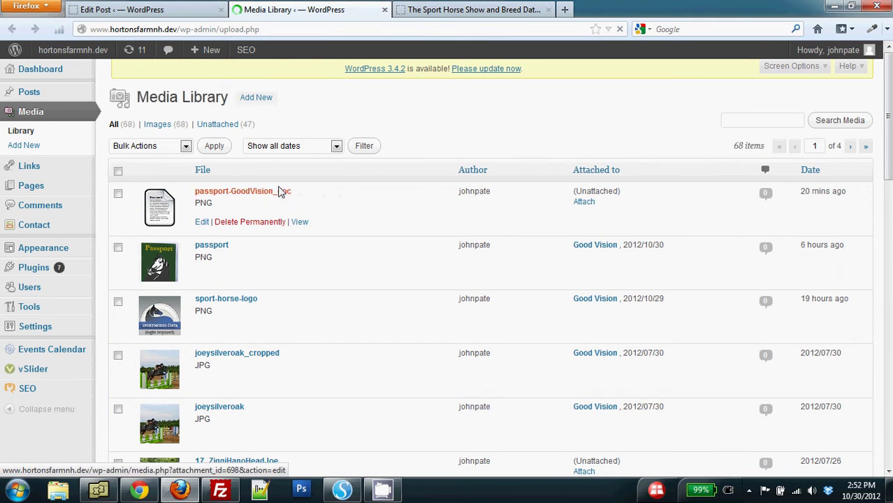
left_click(202, 224)
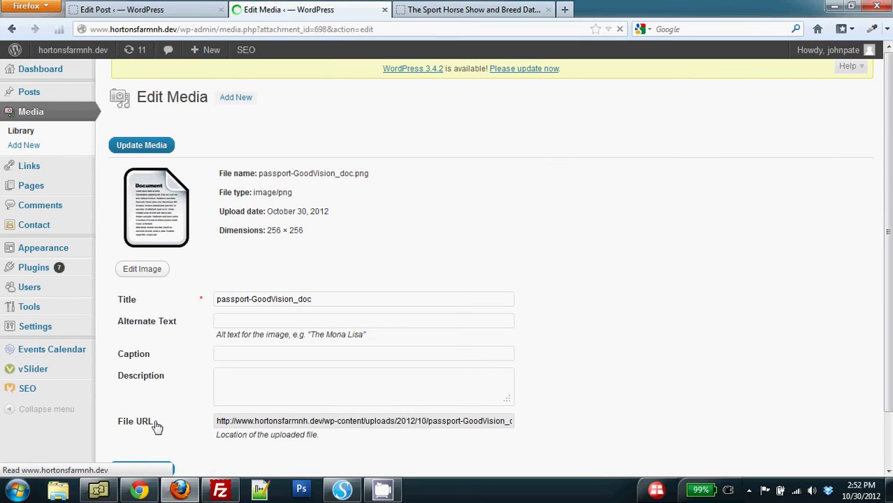
left_click_drag(216, 422, 561, 430)
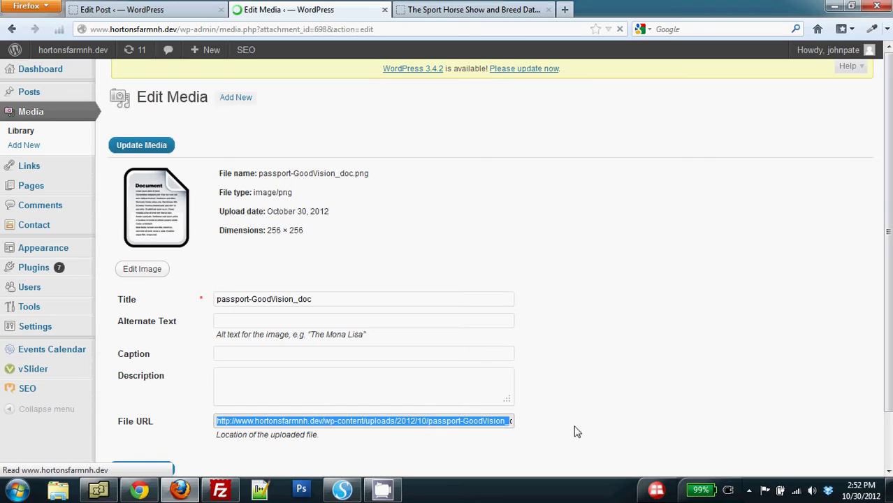
left_click_drag(577, 432, 577, 432)
key("ctrl+c")
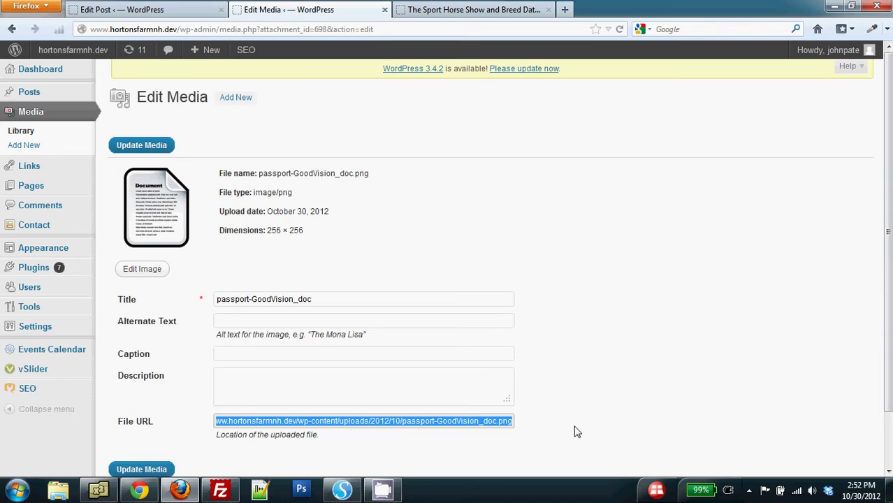
Replace the Passport image's Link URL with the passport-GoodVision_doc.png file URL and update it
left_click(175, 14)
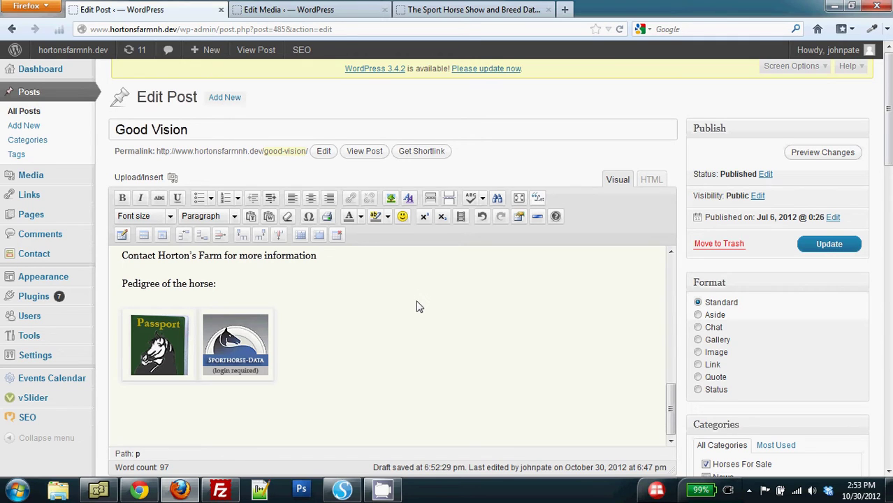
left_click(152, 333)
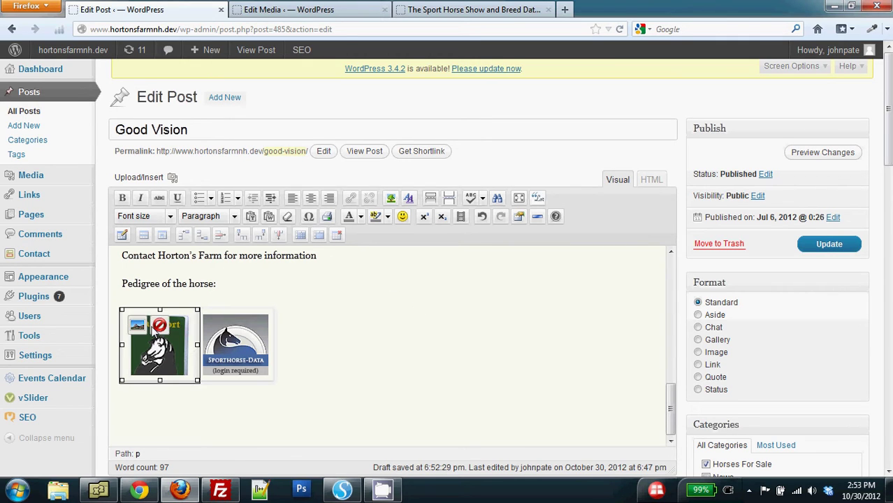
left_click(137, 326)
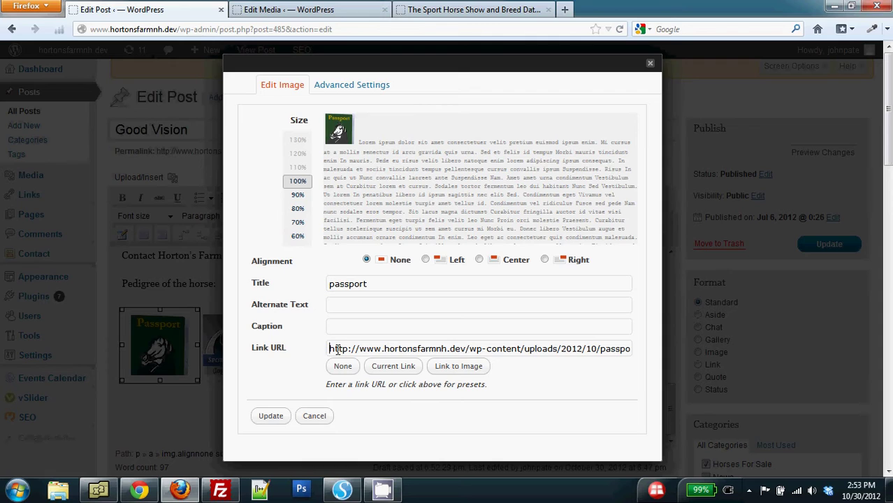
triple_click(337, 350)
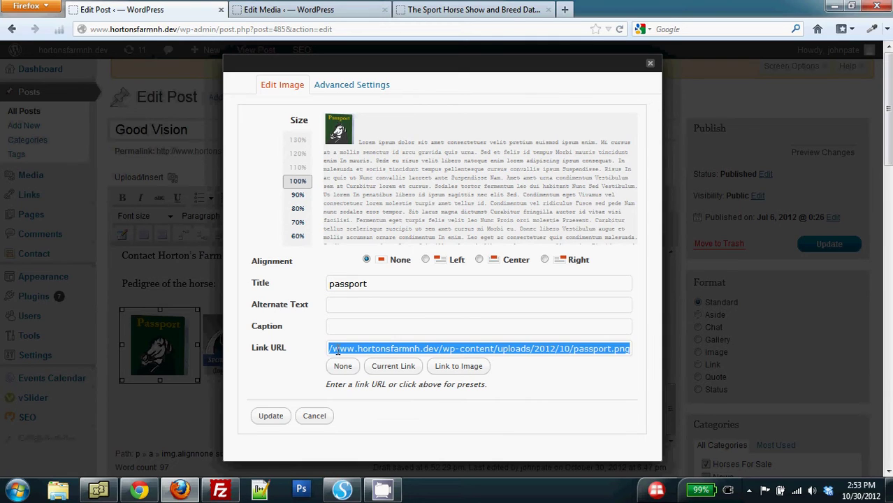
key("BackSpace")
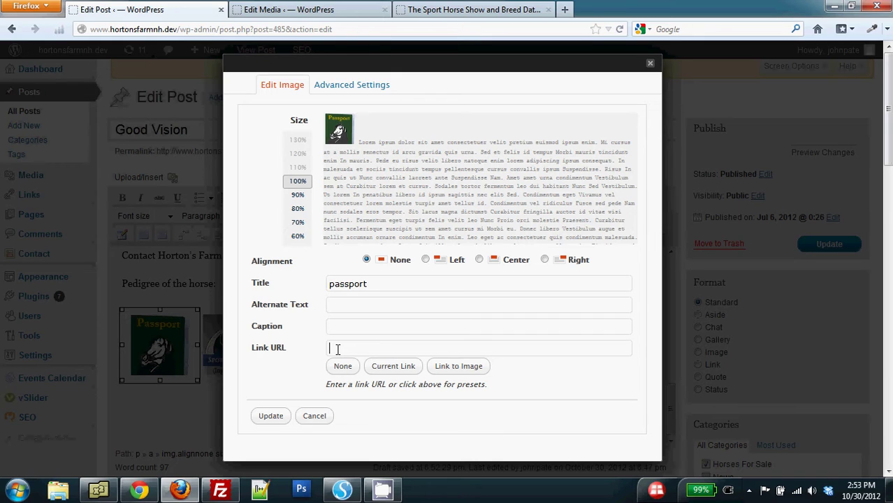
key("ctrl+v")
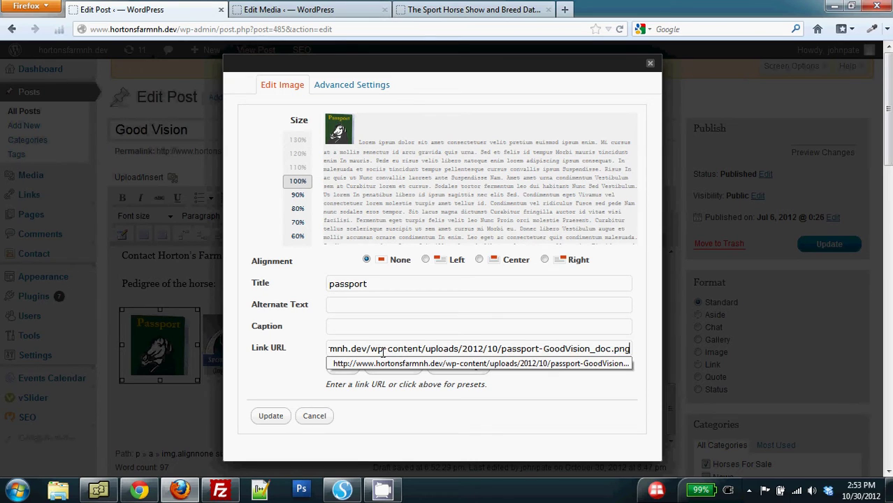
left_click(270, 417)
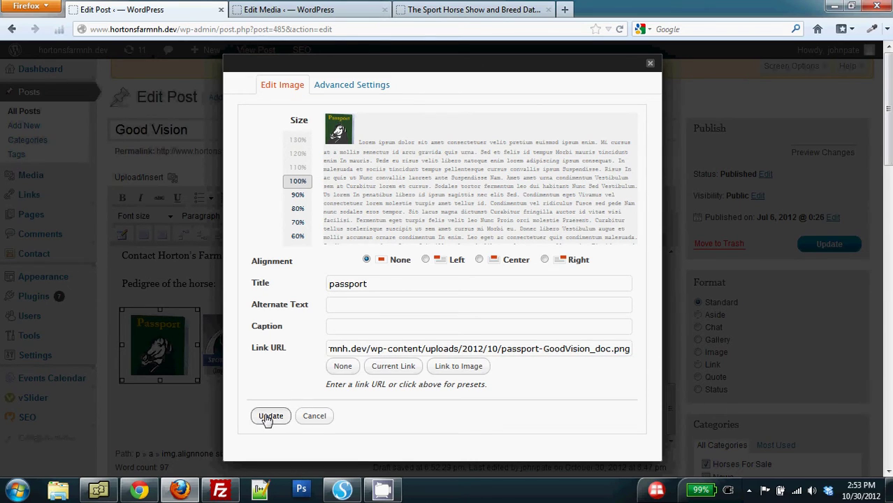
left_click(271, 416)
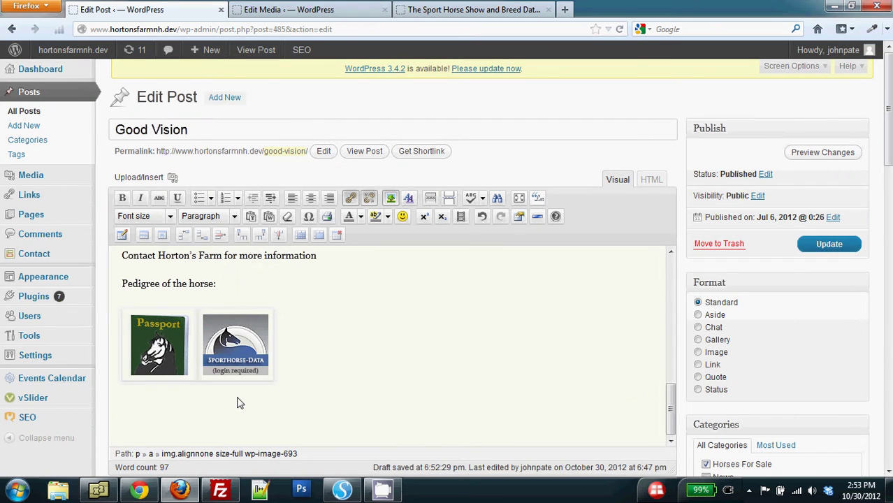
Open the Sporthorse-Data image's settings and copy the pedigree page address from its tab
left_click(223, 361)
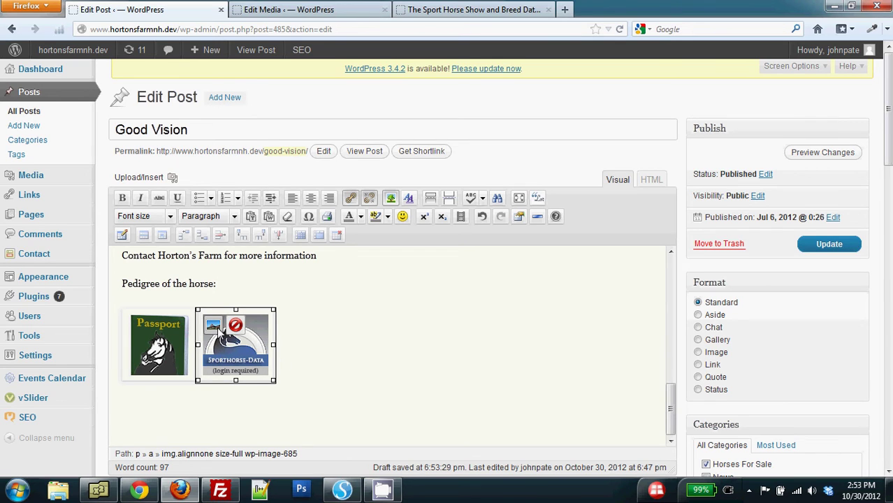
left_click(217, 327)
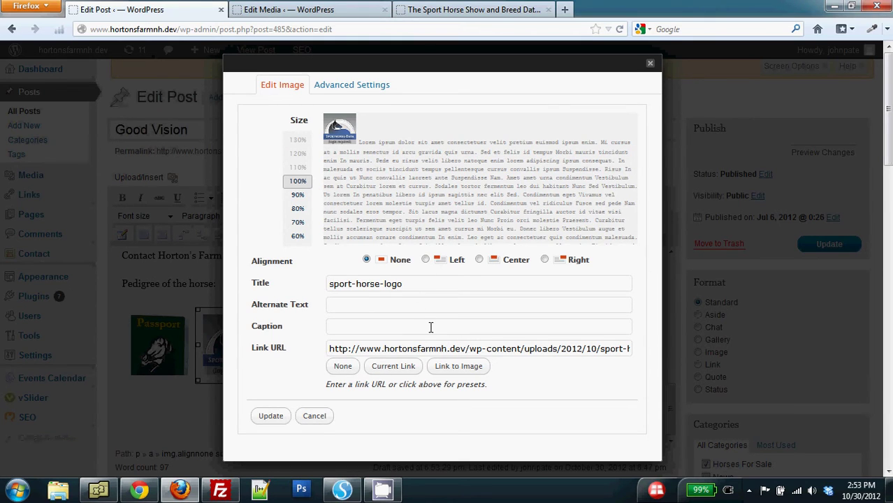
left_click(435, 14)
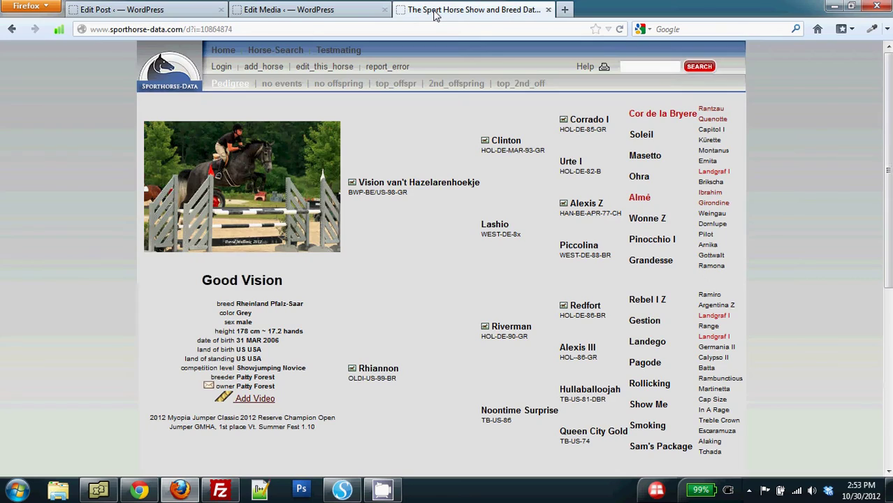
left_click(235, 28)
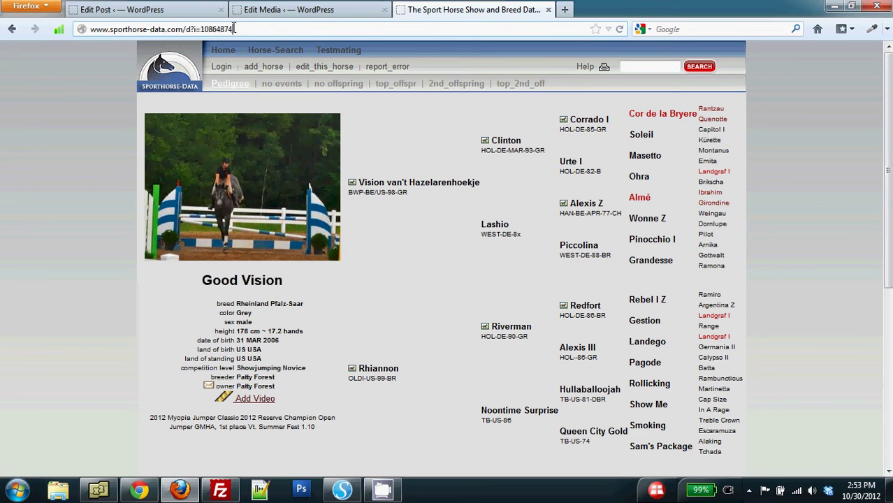
left_click_drag(235, 29, 85, 19)
key("ctrl+c")
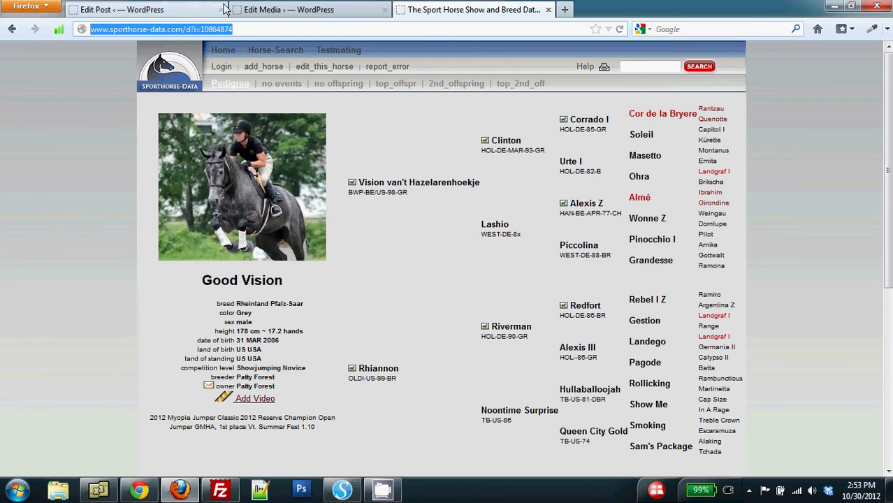
left_click(179, 11)
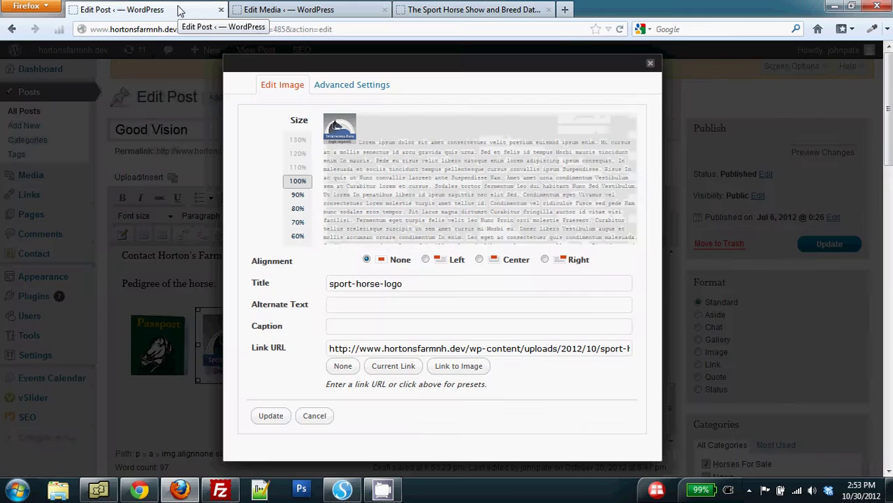
triple_click(407, 346)
key("BackSpace")
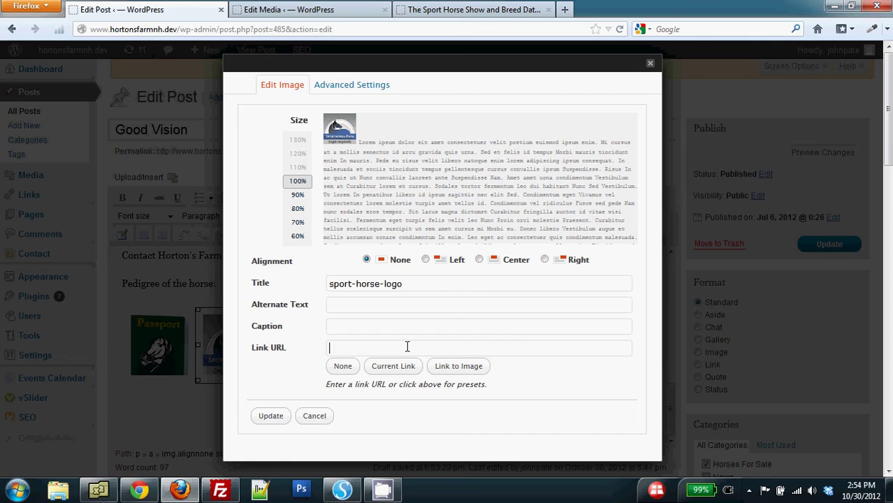
key("ctrl+v")
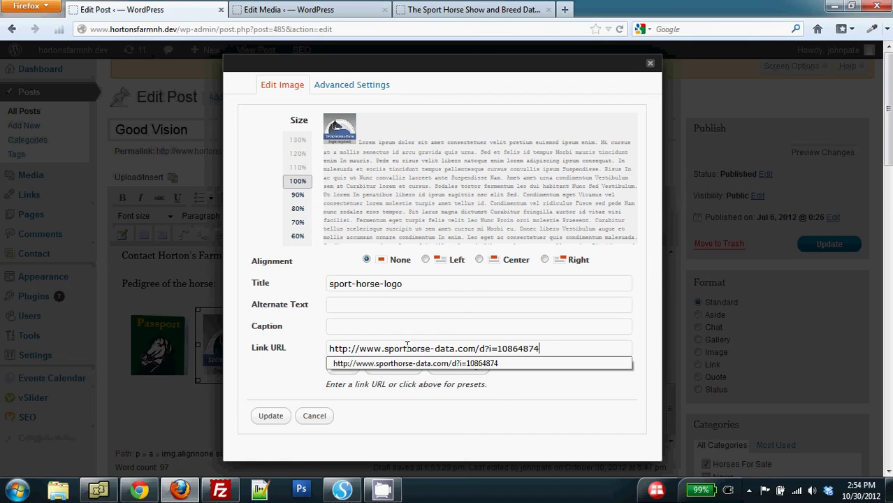
left_click(283, 416)
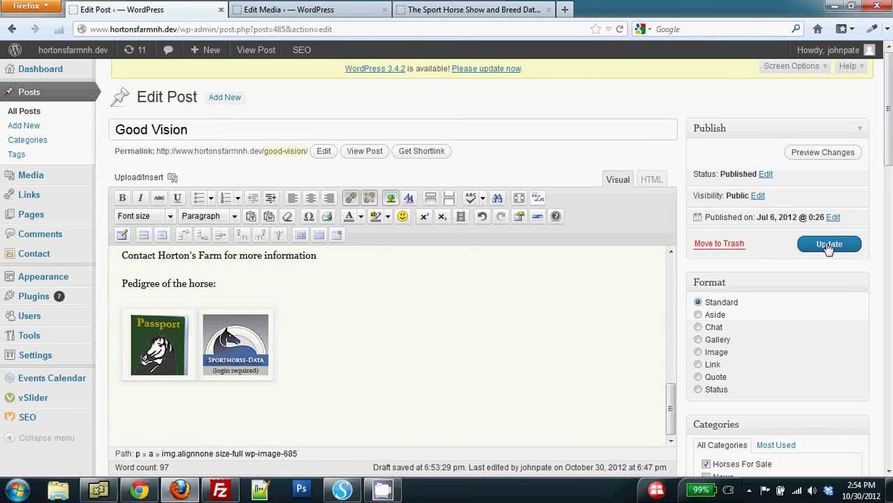
Update the Good Vision post and view its preview on the Horton's Farm site
left_click(828, 246)
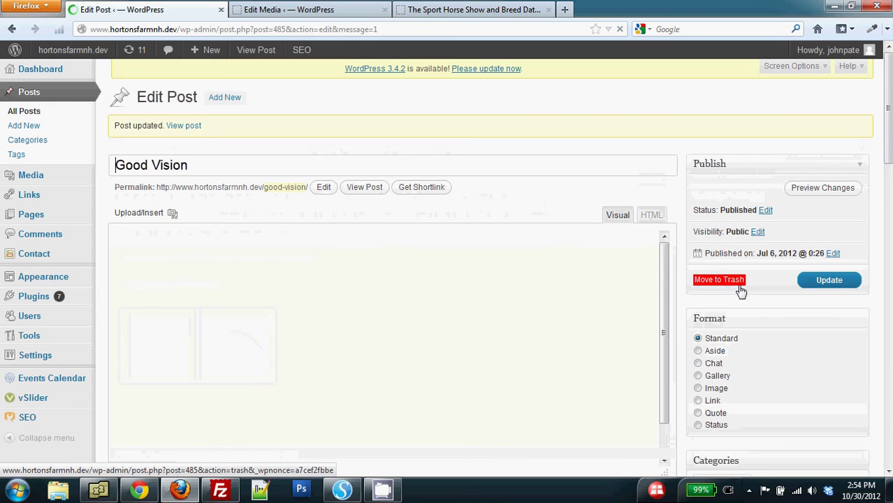
left_click(818, 190)
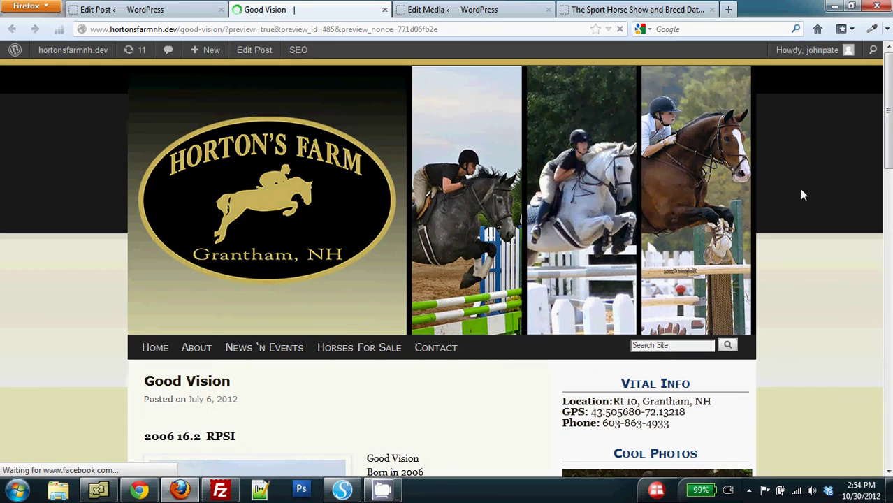
left_click(359, 348)
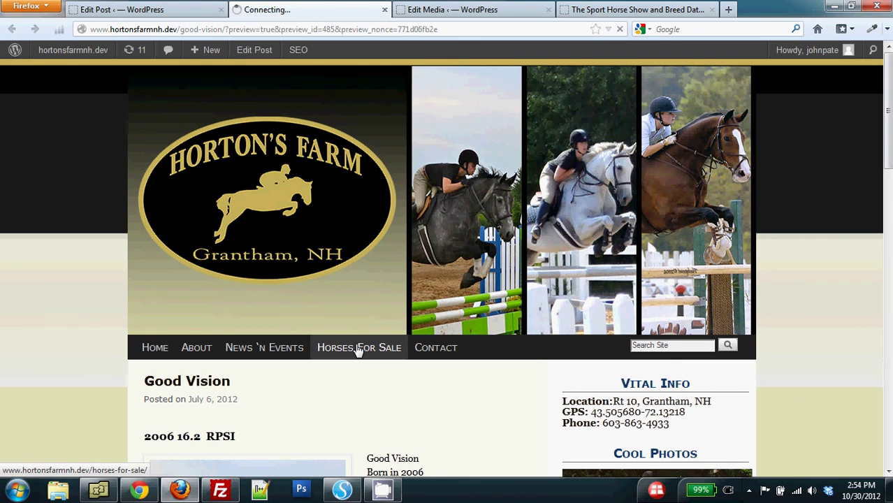
left_click(12, 29)
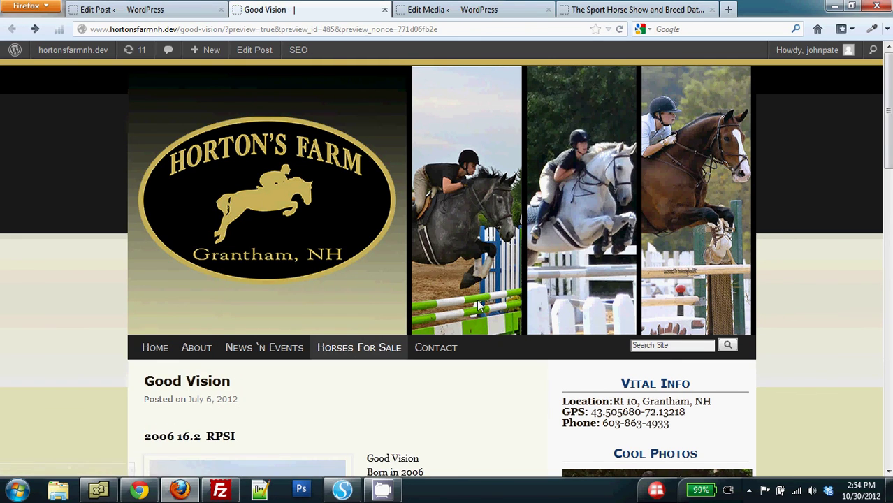
In the preview, check the Passport image link, then follow the Sporthorse-Data badge to the pedigree page
scroll(479, 305, "down", 3)
scroll(480, 305, "down", 5)
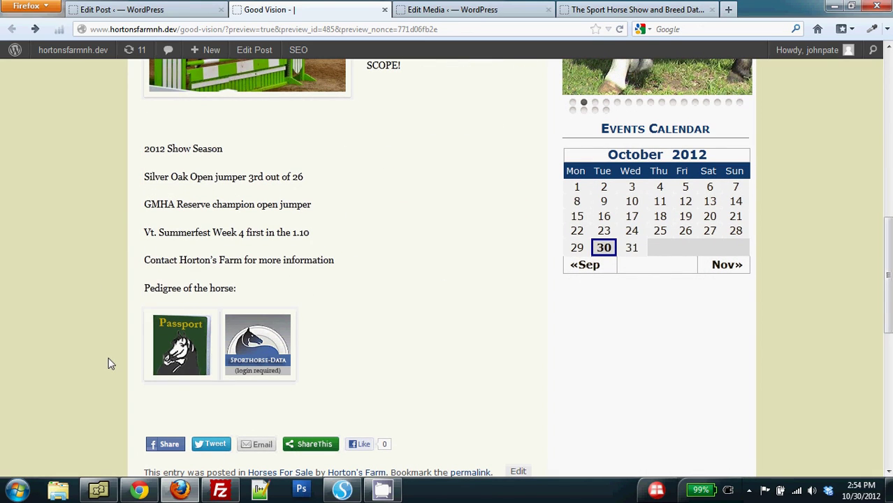
left_click(177, 353)
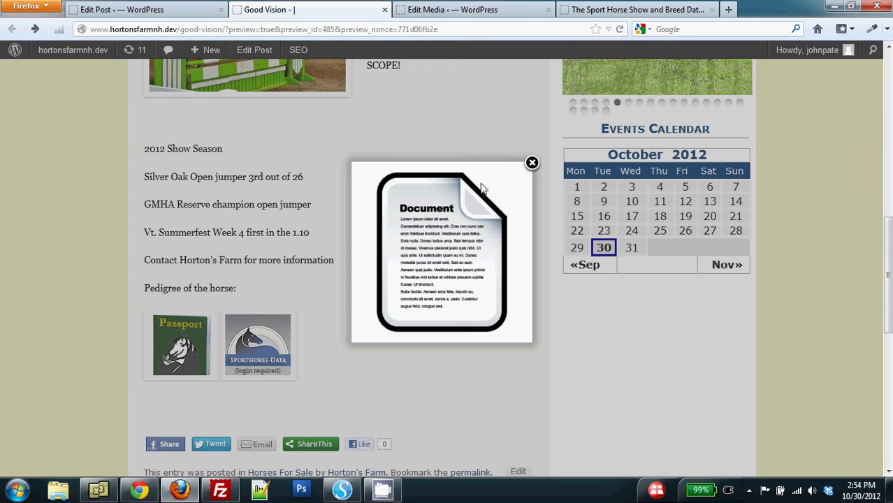
left_click(532, 164)
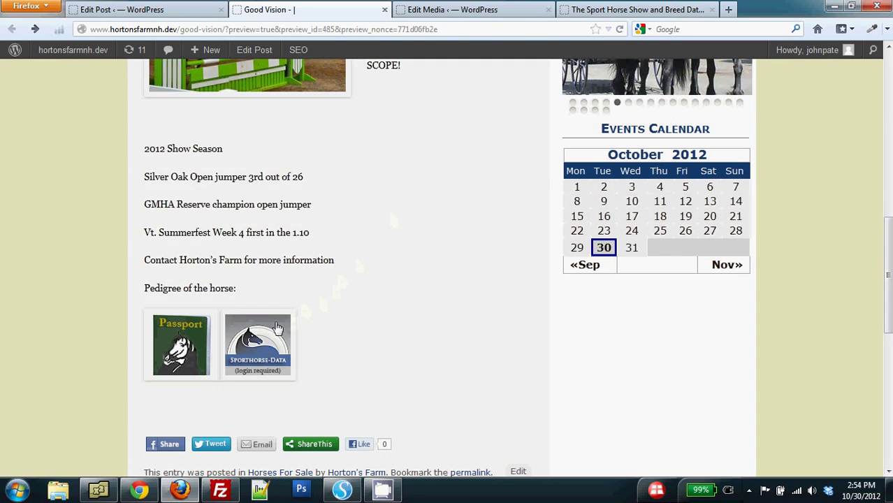
left_click(263, 341)
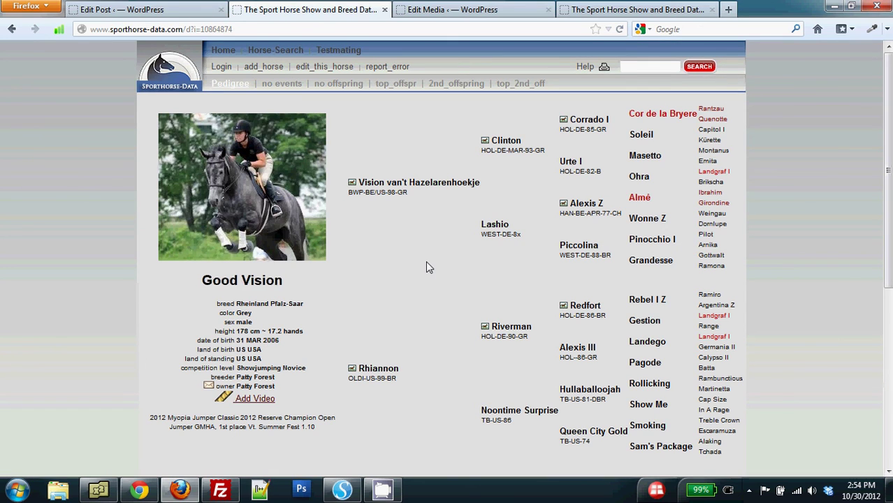